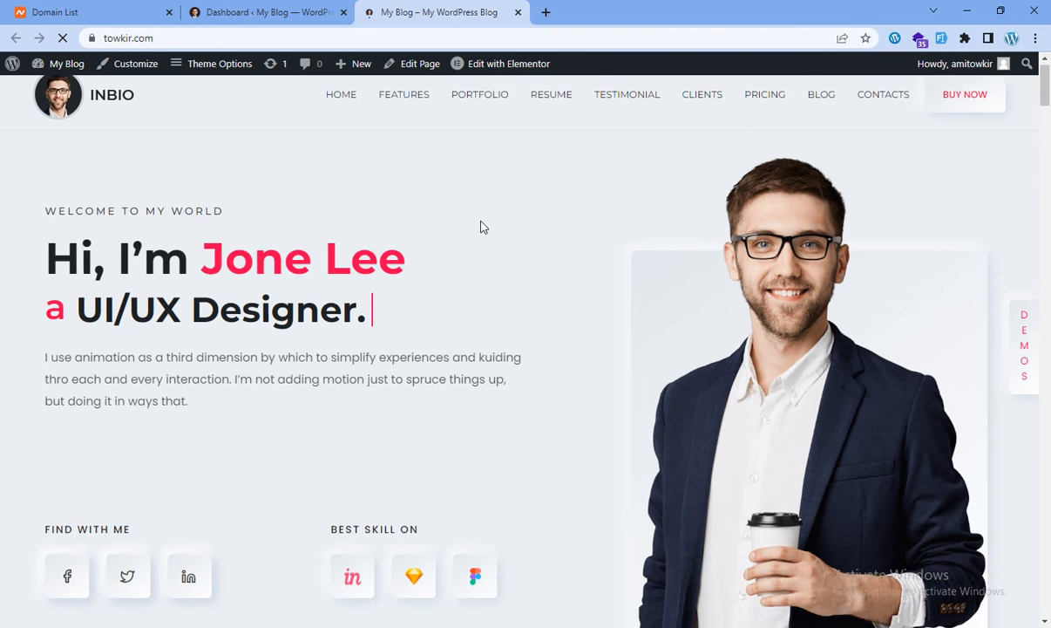
- Look through the homepage down to the portfolio section and open the Gallery project category
scroll(480, 227, "down", 10)
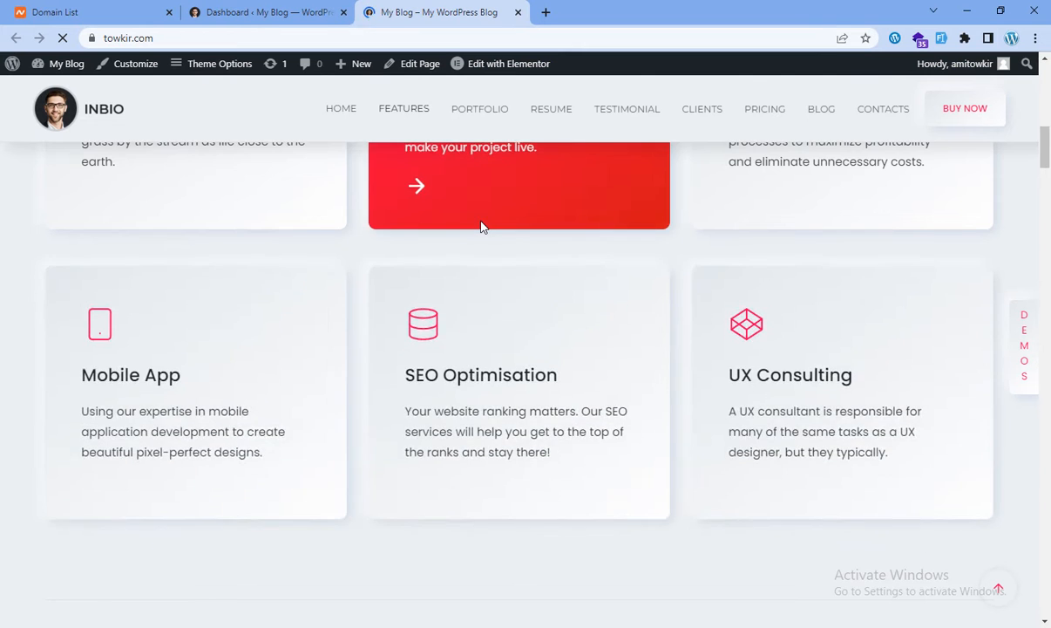
scroll(480, 227, "down", 5)
scroll(481, 227, "down", 3)
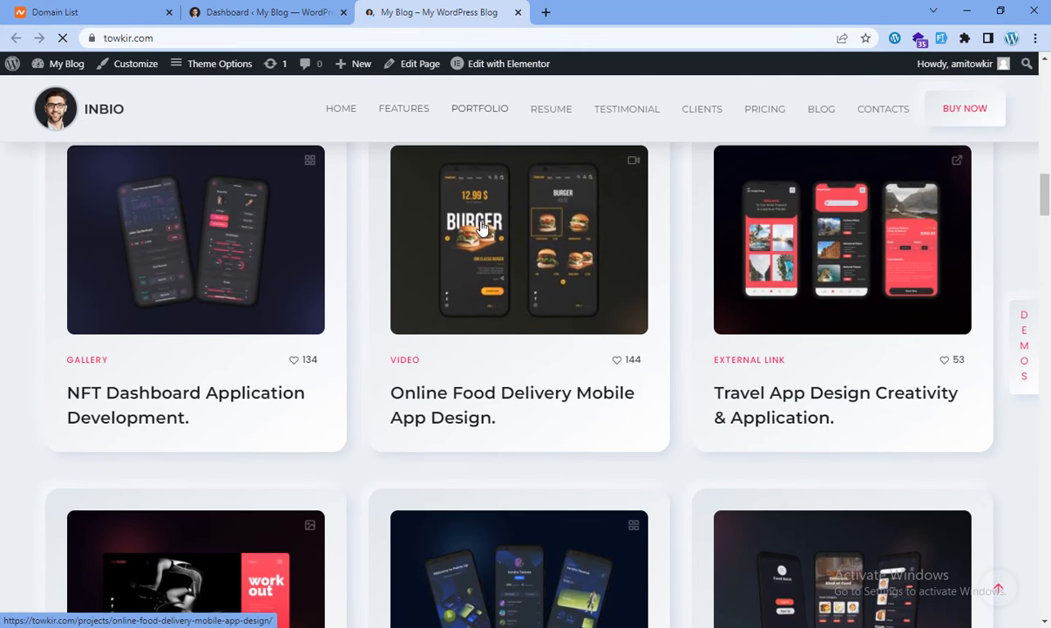
scroll(480, 227, "down", 4)
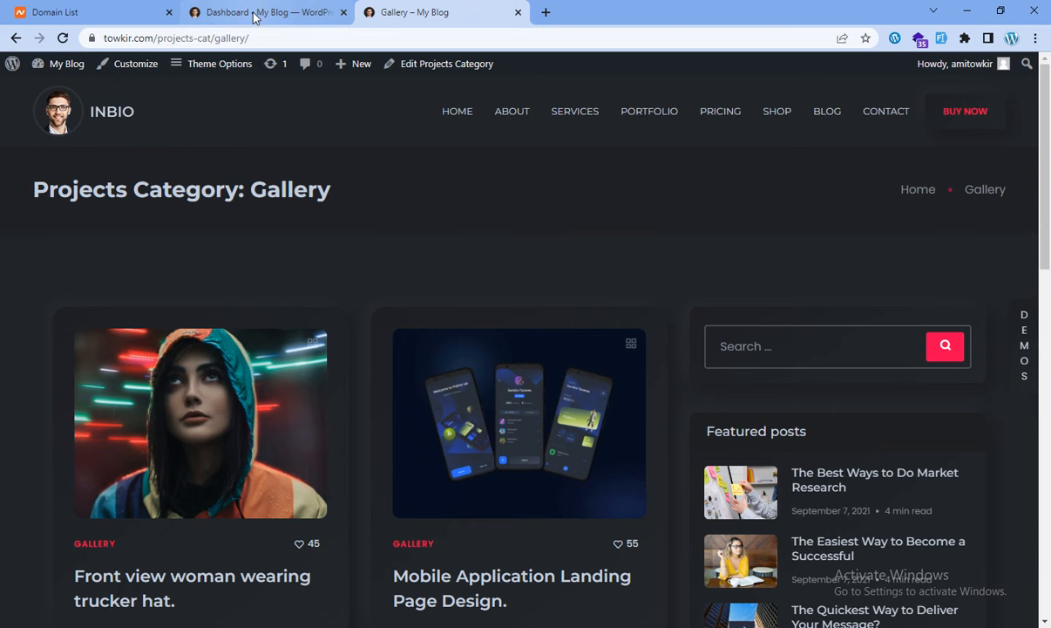
- Return to the homepage, go to its blog section and open the Technician category
left_click(14, 39)
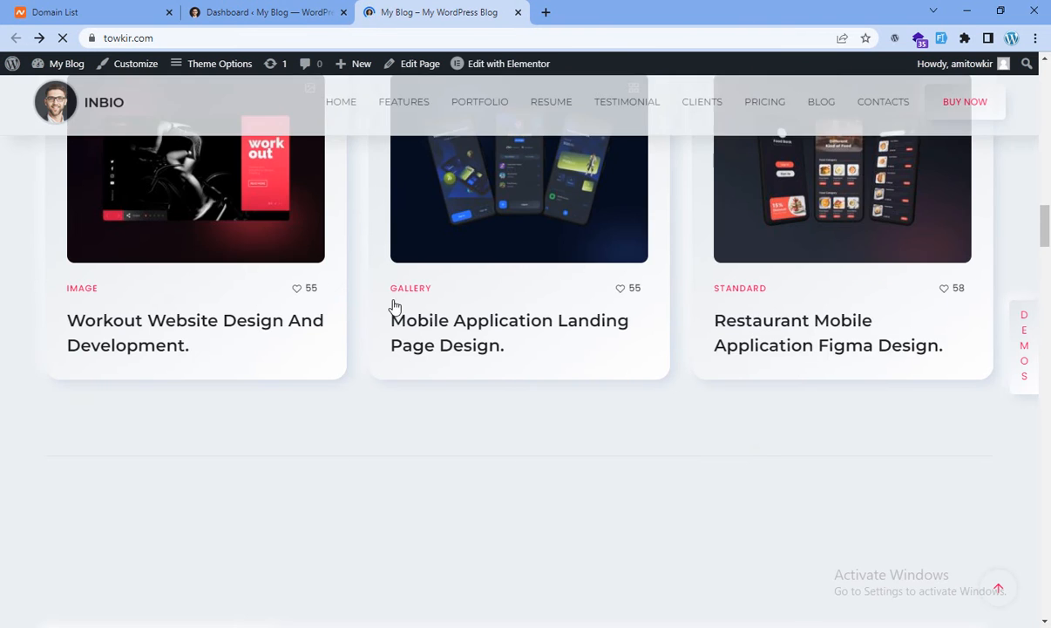
scroll(396, 310, "down", 10)
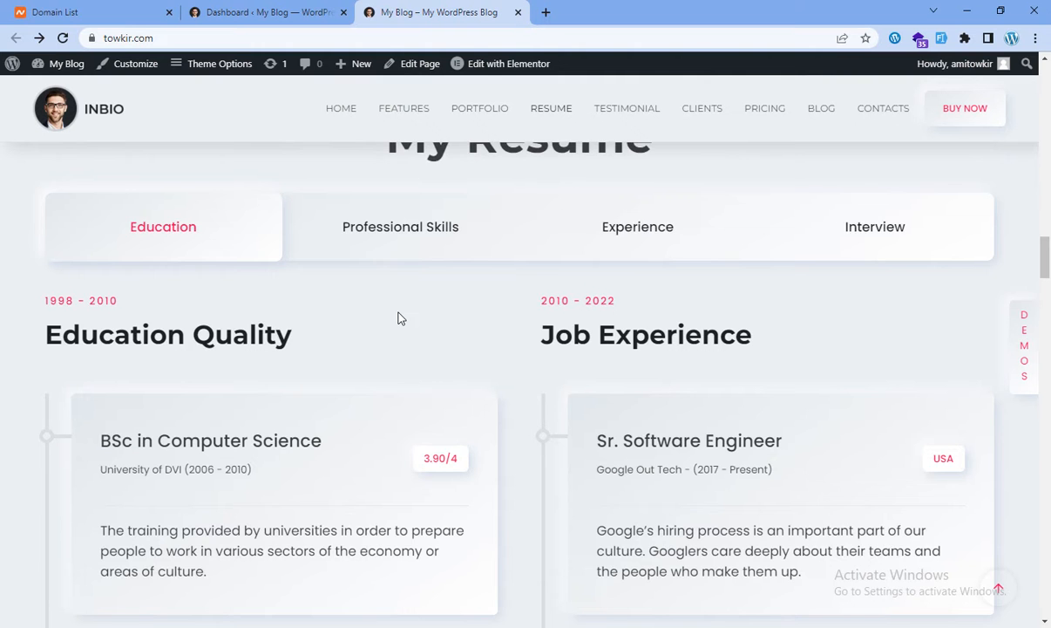
scroll(398, 312, "down", 8)
scroll(399, 315, "down", 10)
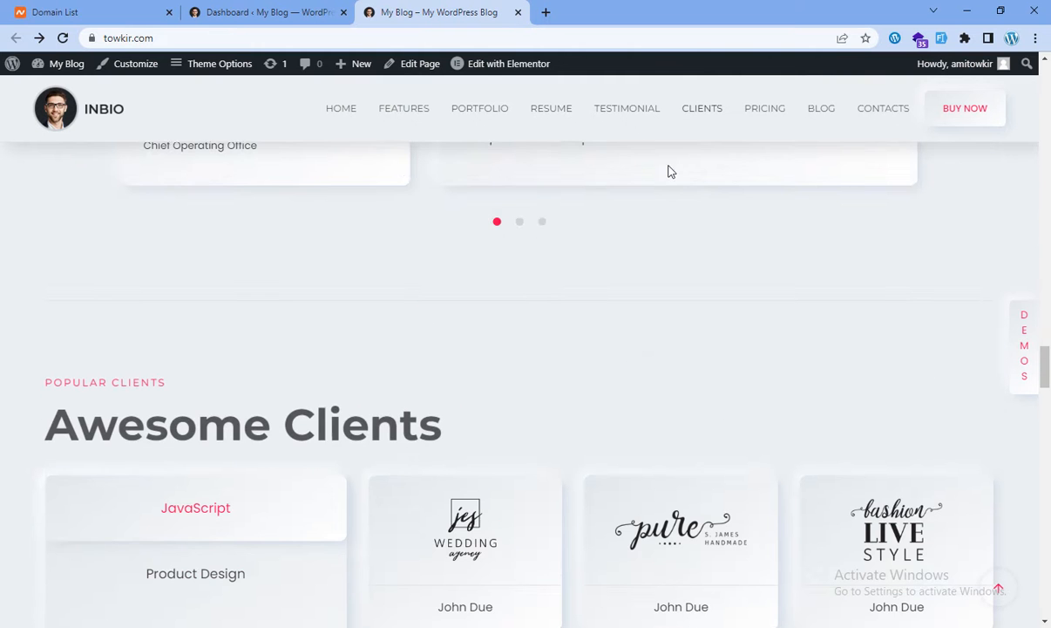
left_click(823, 111)
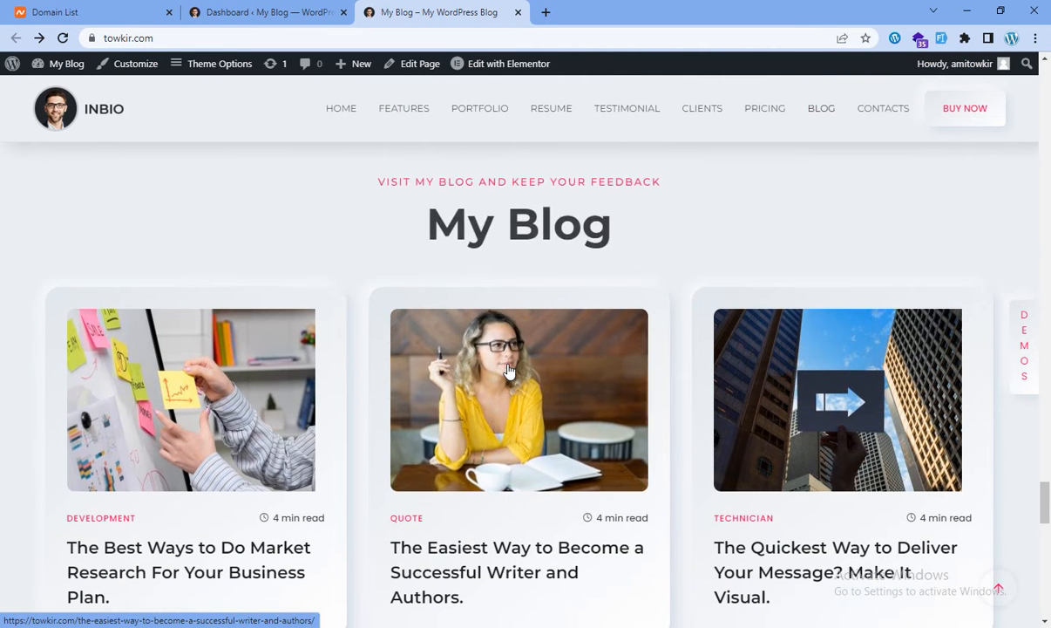
scroll(784, 340, "down", 3)
left_click(759, 312)
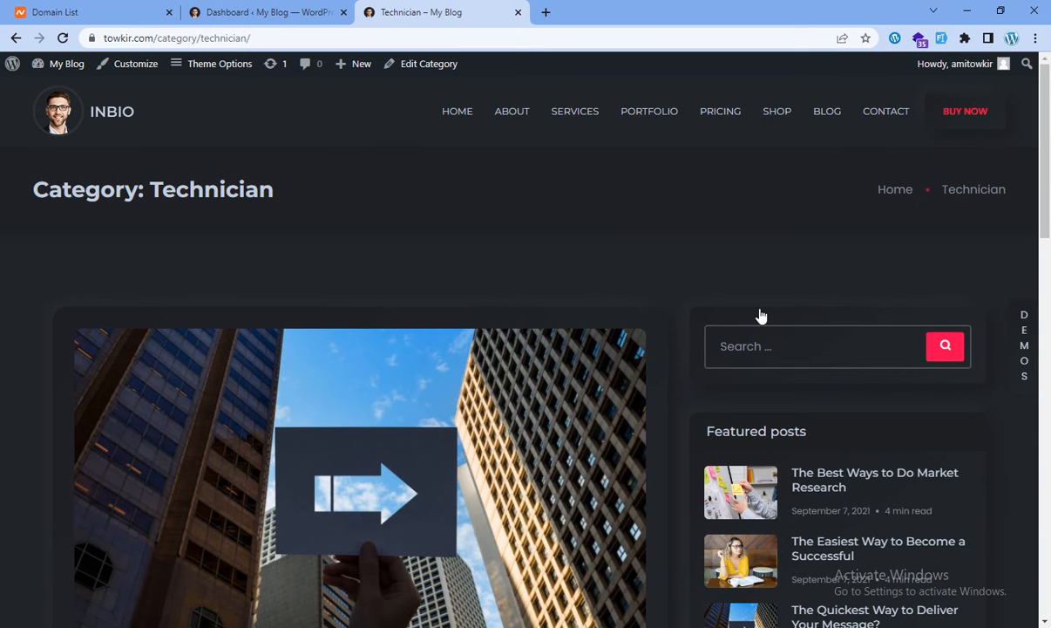
- Review the colours of the Technician category page and return to the beginning of the homepage
scroll(341, 240, "down", 20)
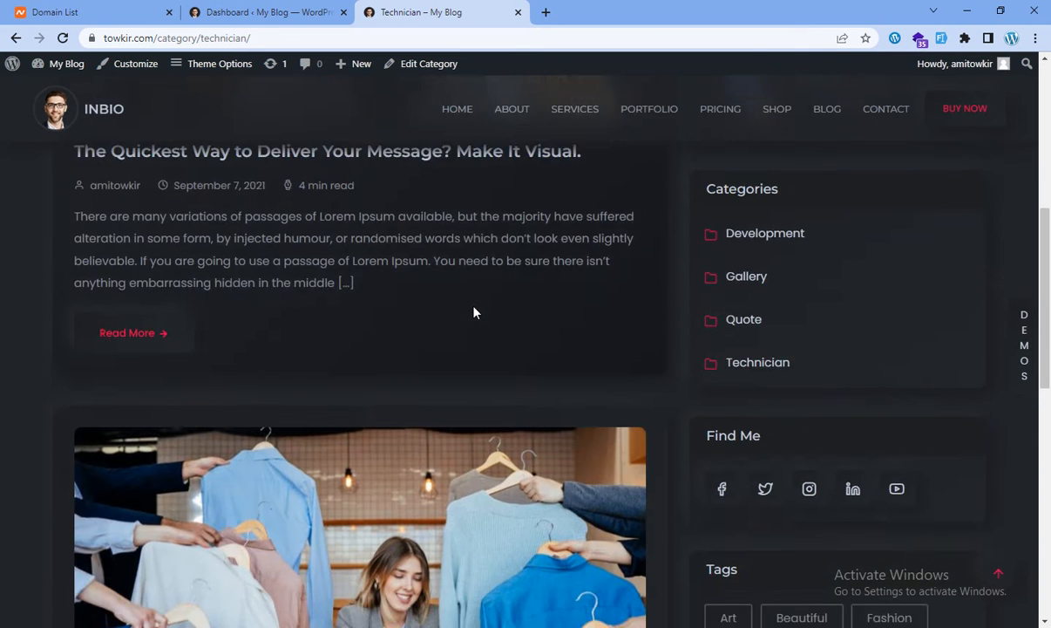
scroll(464, 354, "up", 3)
scroll(467, 356, "up", 15)
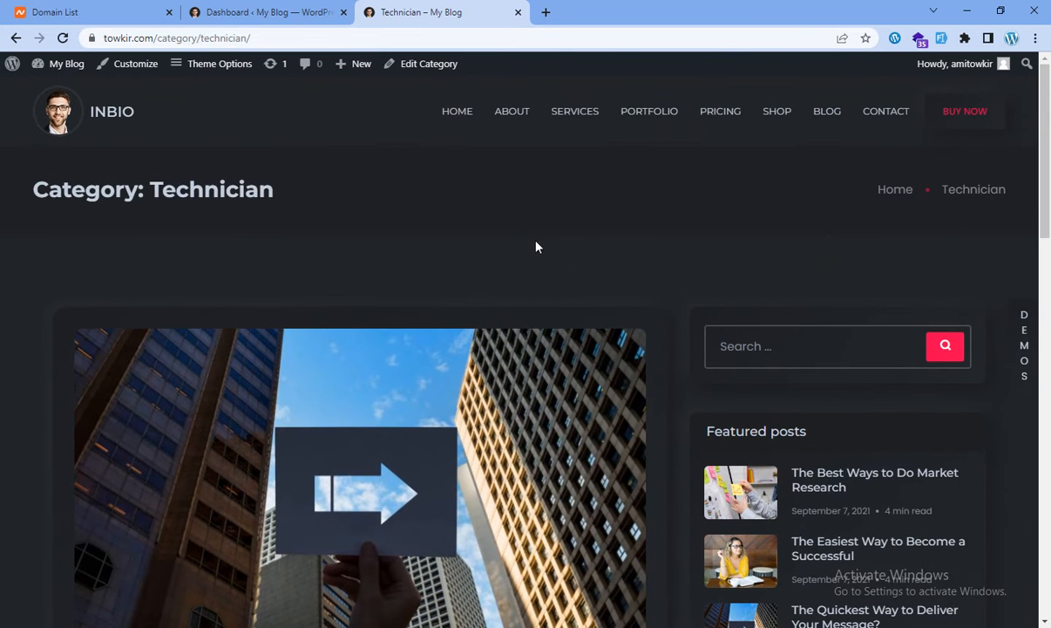
left_click(16, 38)
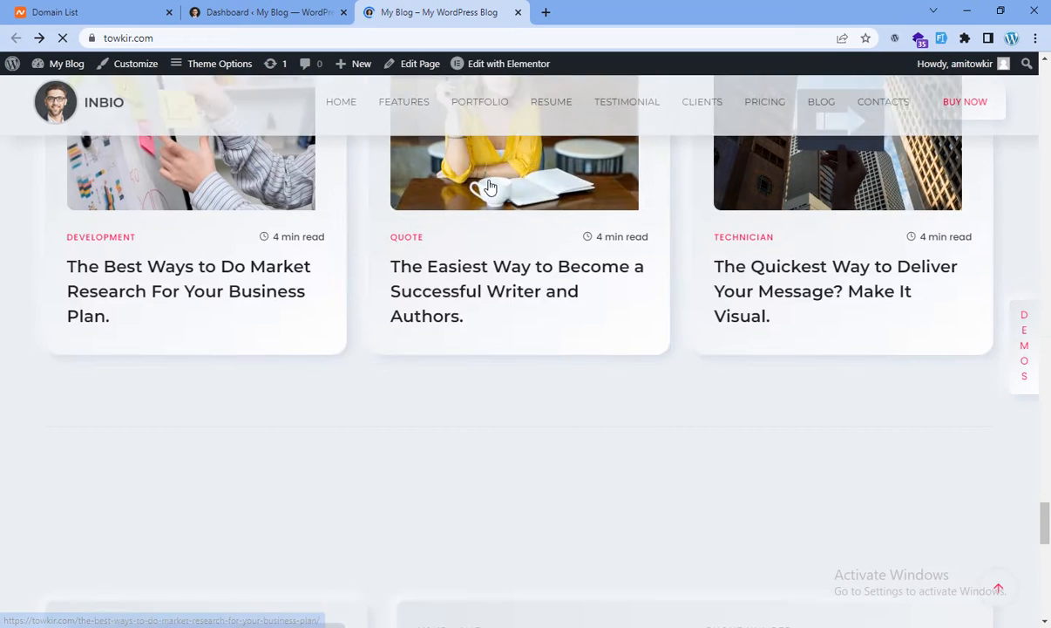
scroll(481, 298, "up", 15)
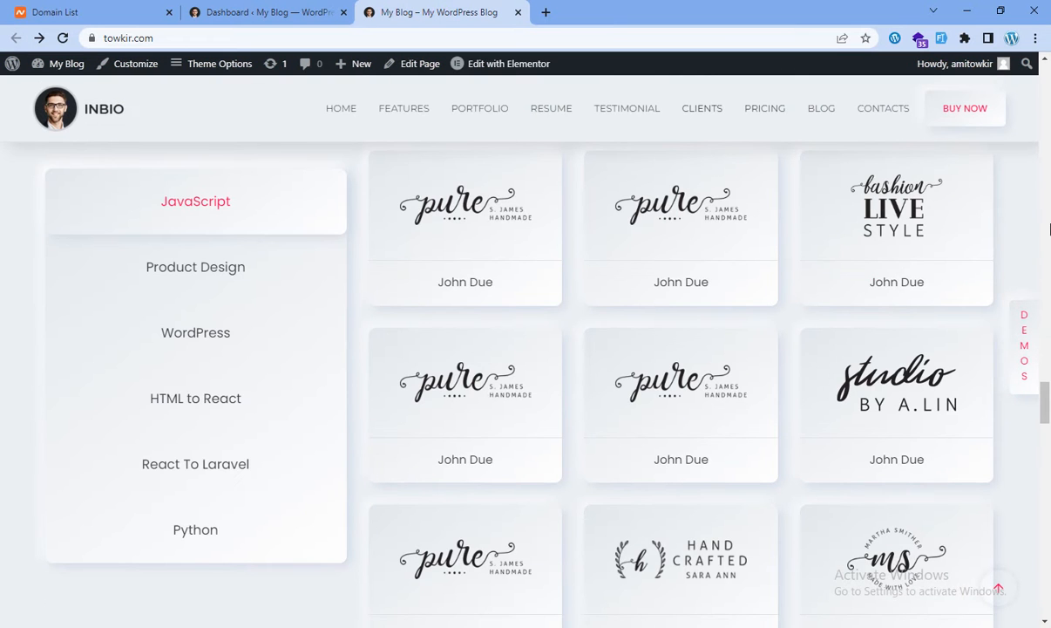
scroll(1049, 228, "up", 10)
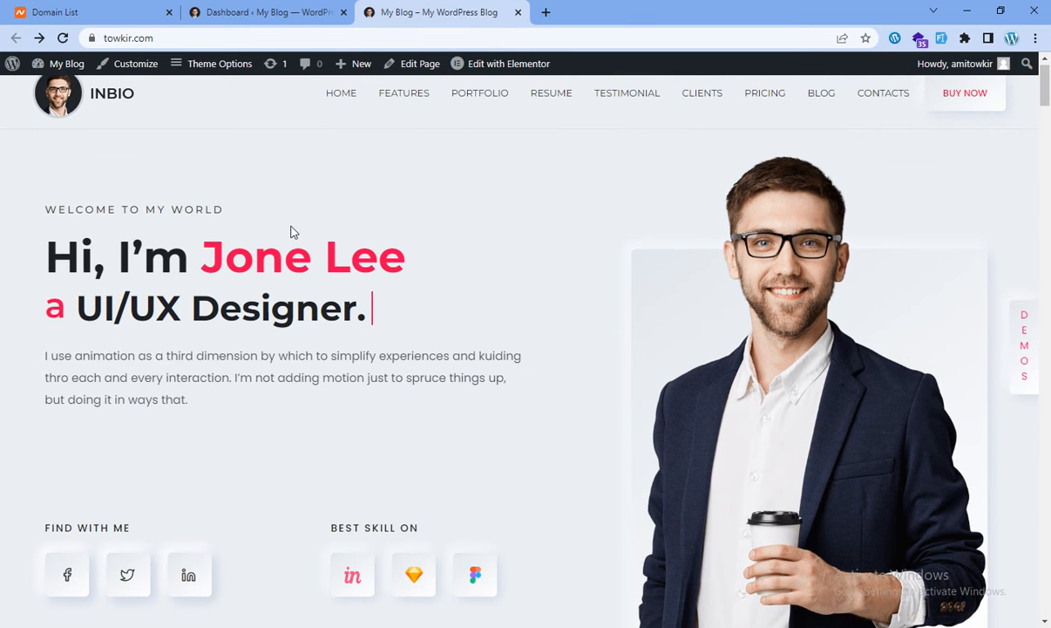
scroll(373, 322, "up", 1)
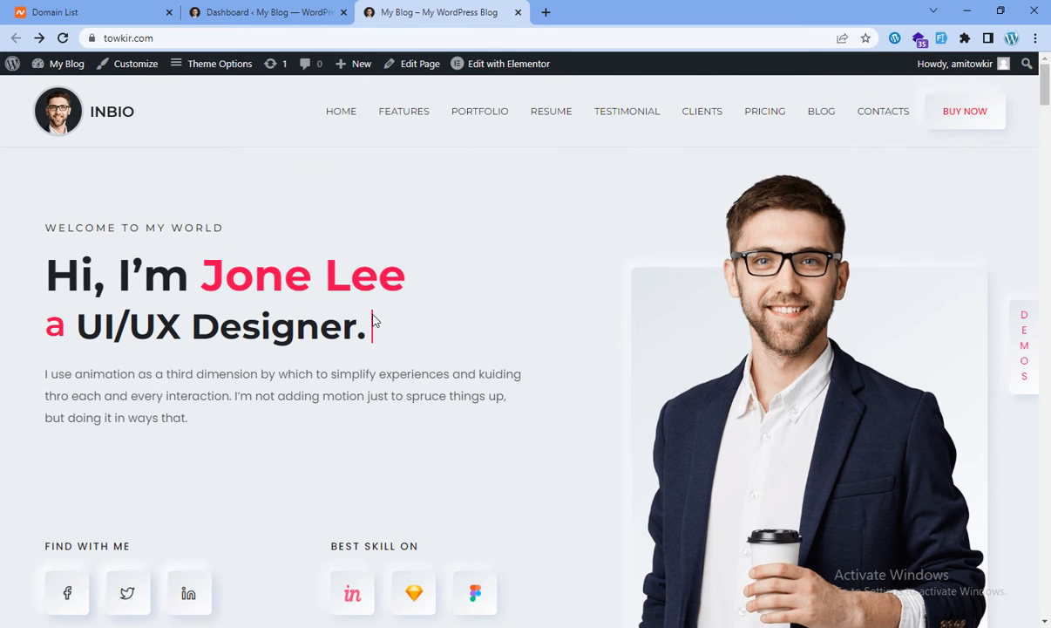
- Open the homepage in the page editor, set its Template Color to Template Color 2 and update the page
left_click(416, 70)
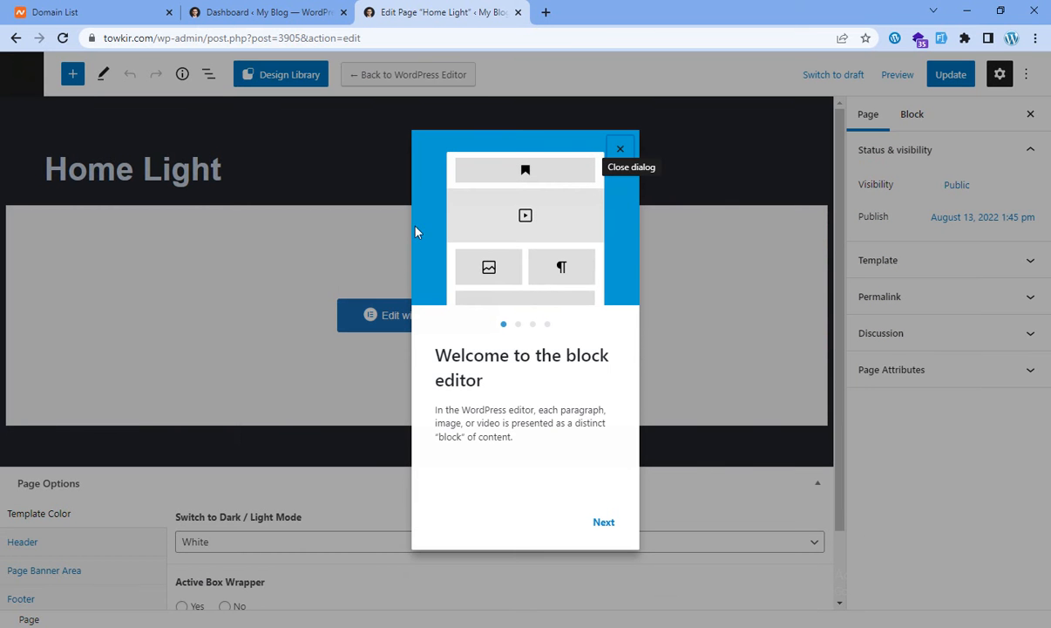
left_click(621, 152)
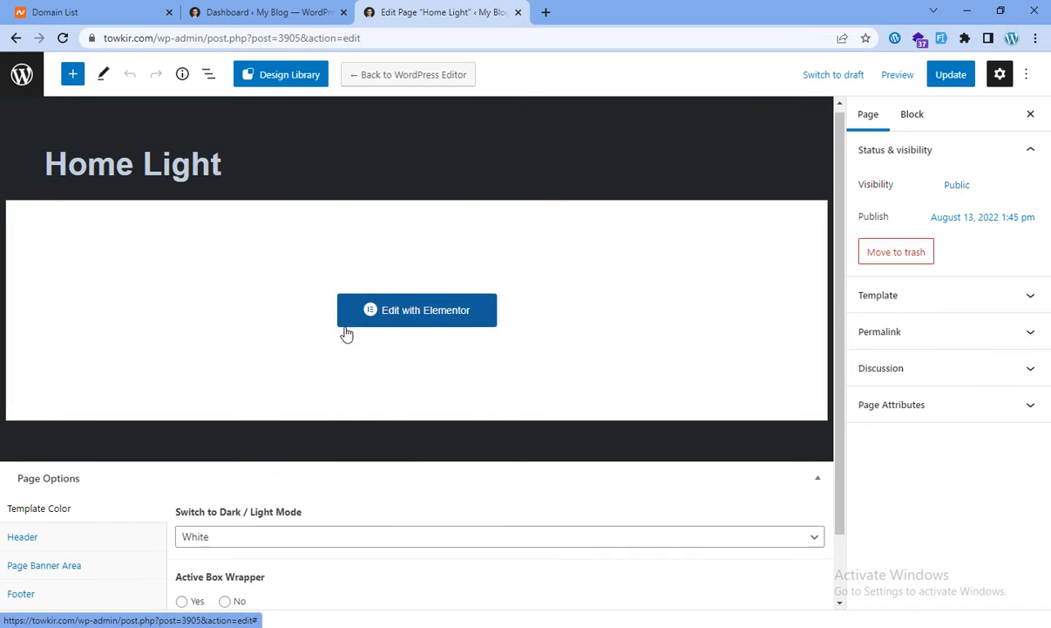
scroll(344, 332, "down", 1)
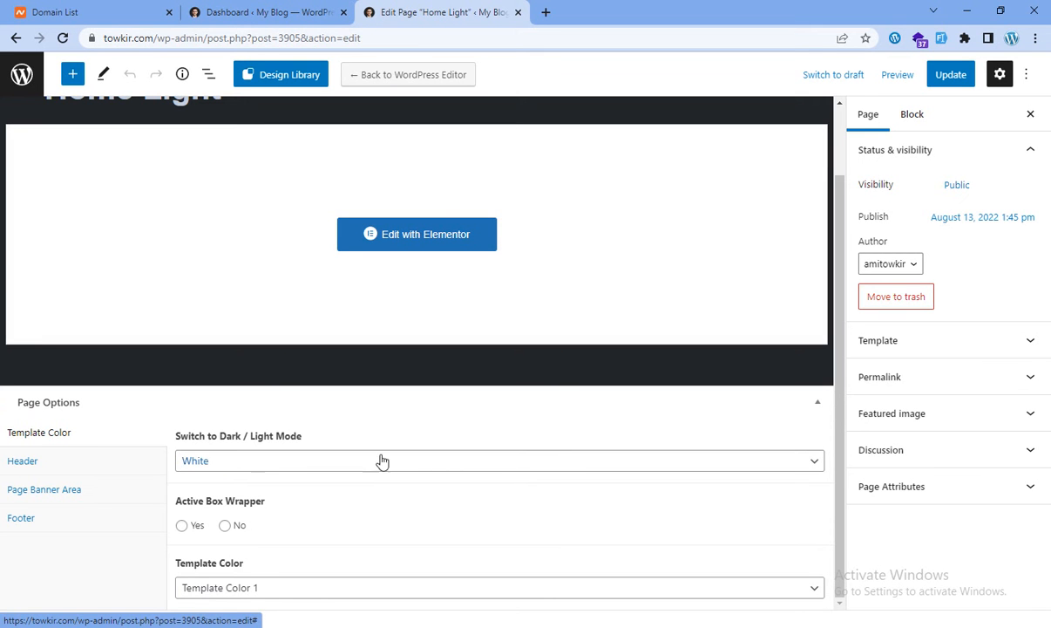
left_click(271, 589)
left_click(263, 571)
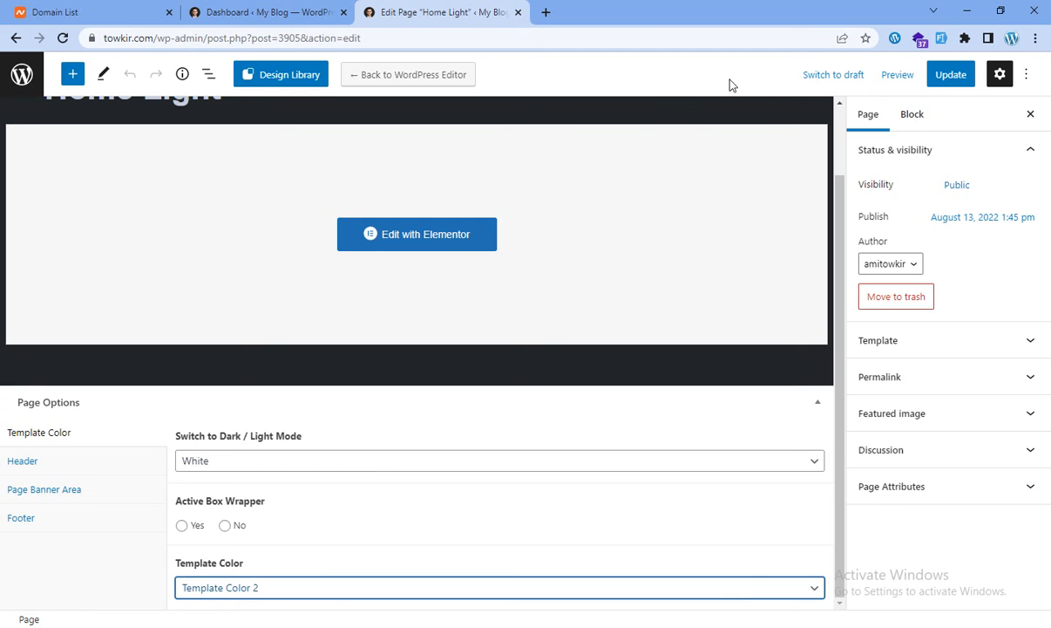
left_click(945, 75)
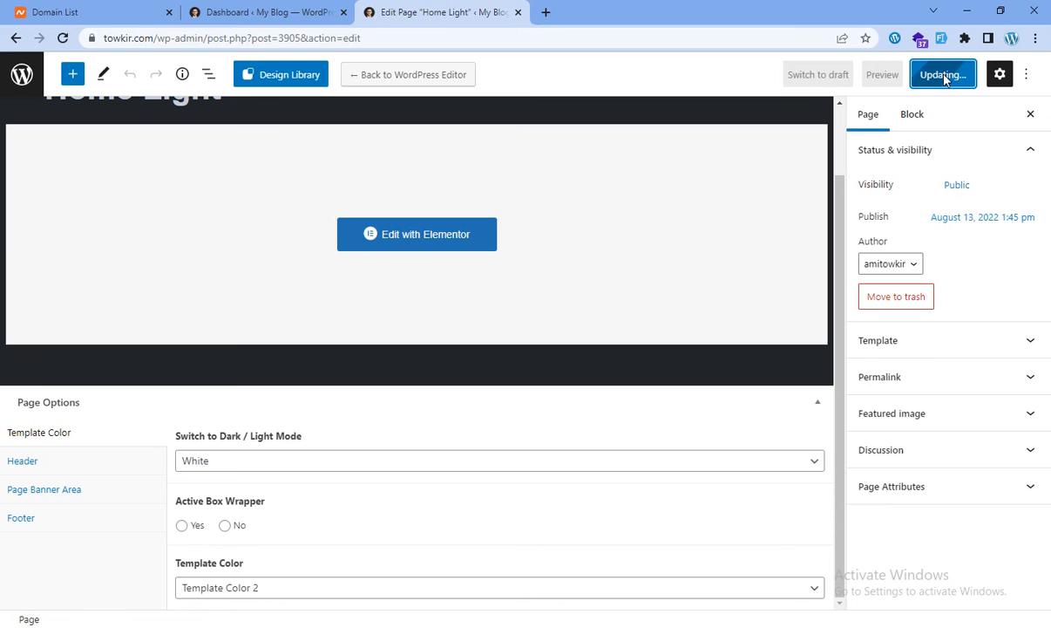
- View the updated homepage and check the colours of the Standard project category page
left_click(133, 581)
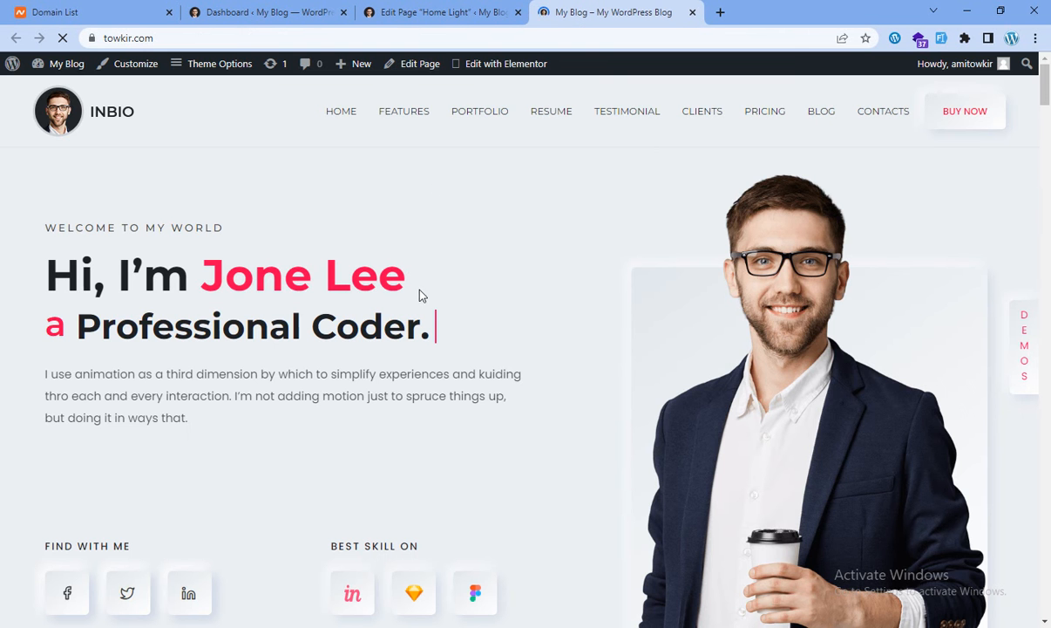
scroll(448, 378, "down", 15)
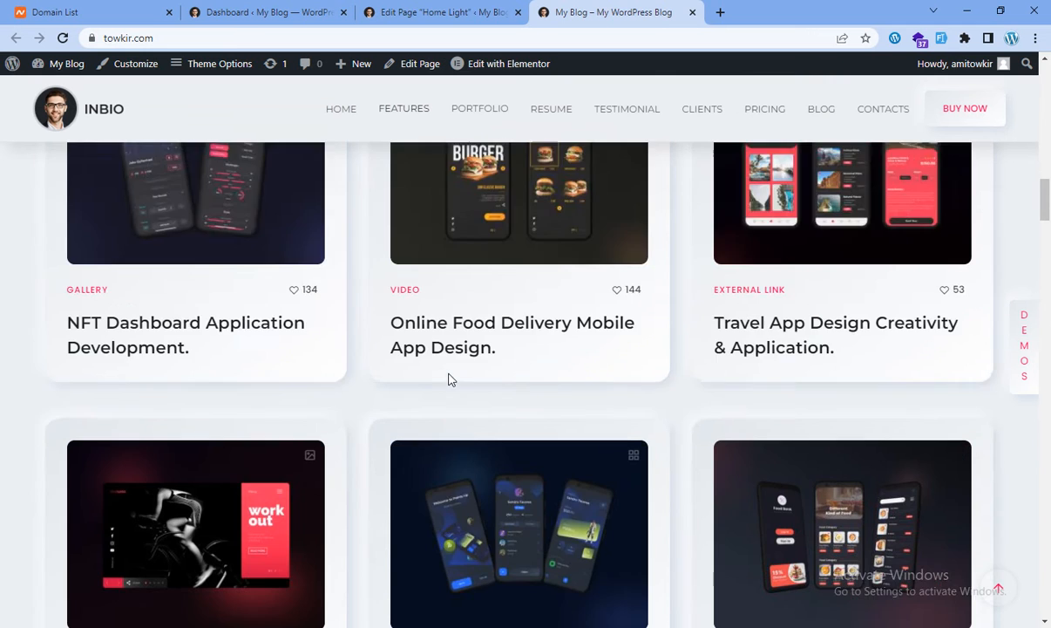
scroll(449, 376, "down", 3)
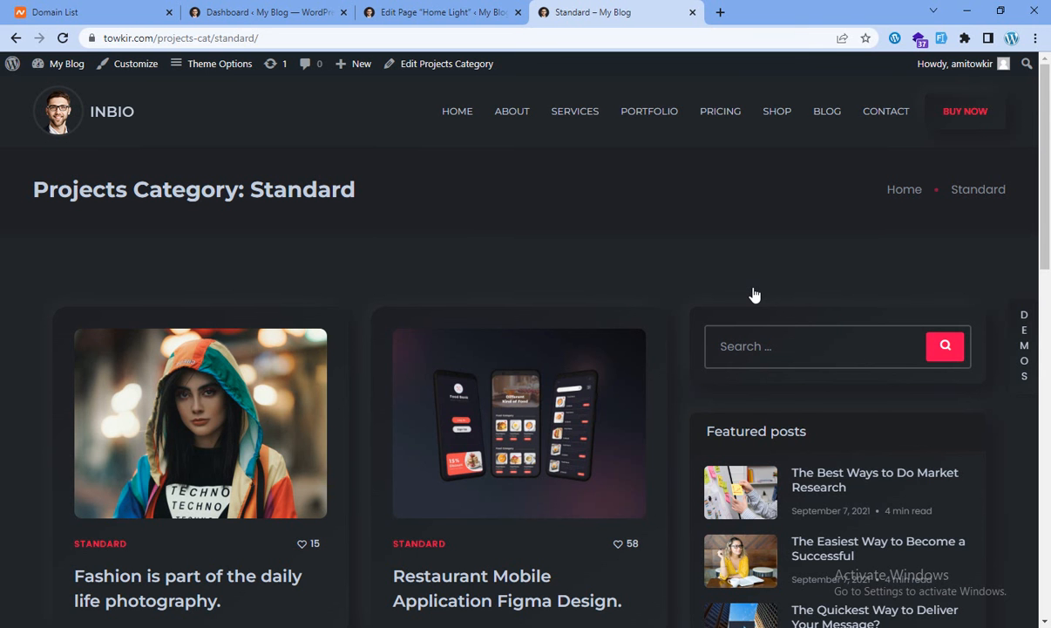
scroll(681, 436, "down", 5)
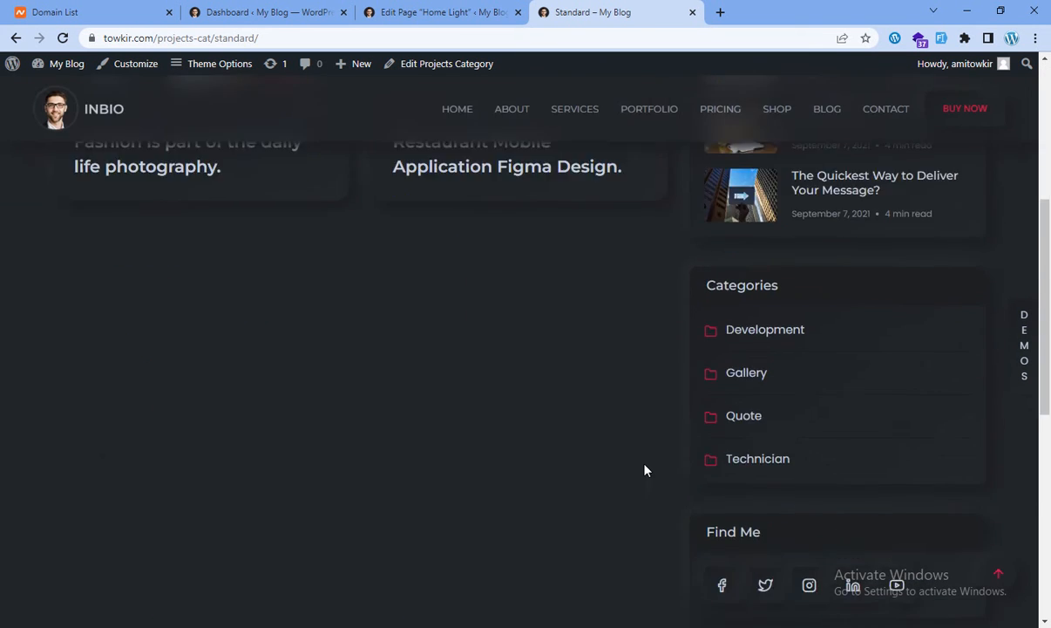
scroll(645, 468, "up", 5)
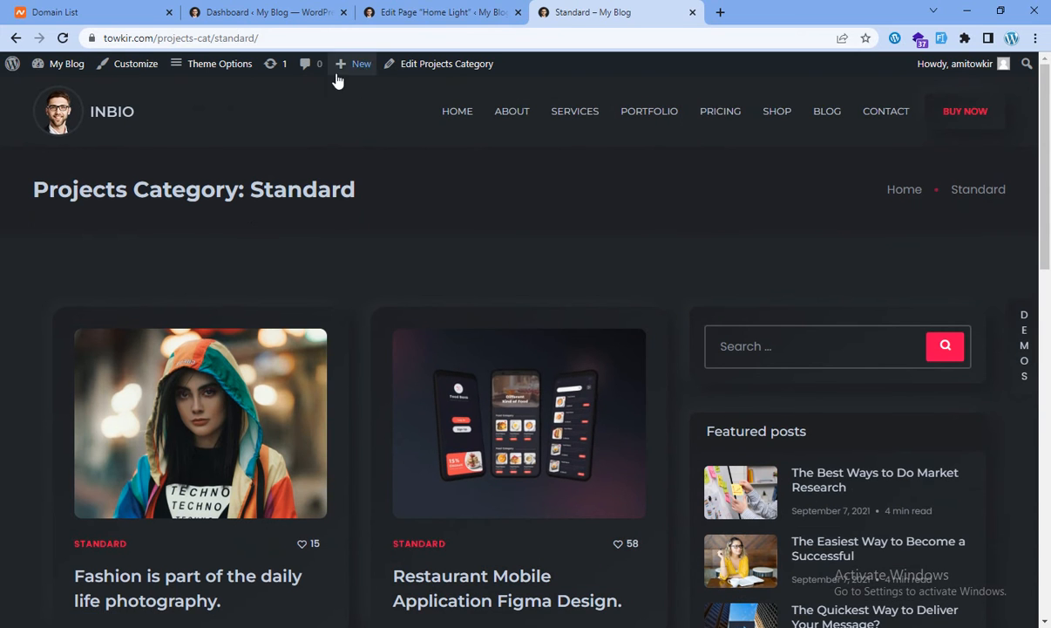
- Go back from the Standard category to the homepage and open the Gallery project category
left_click(409, 12)
left_click(536, 12)
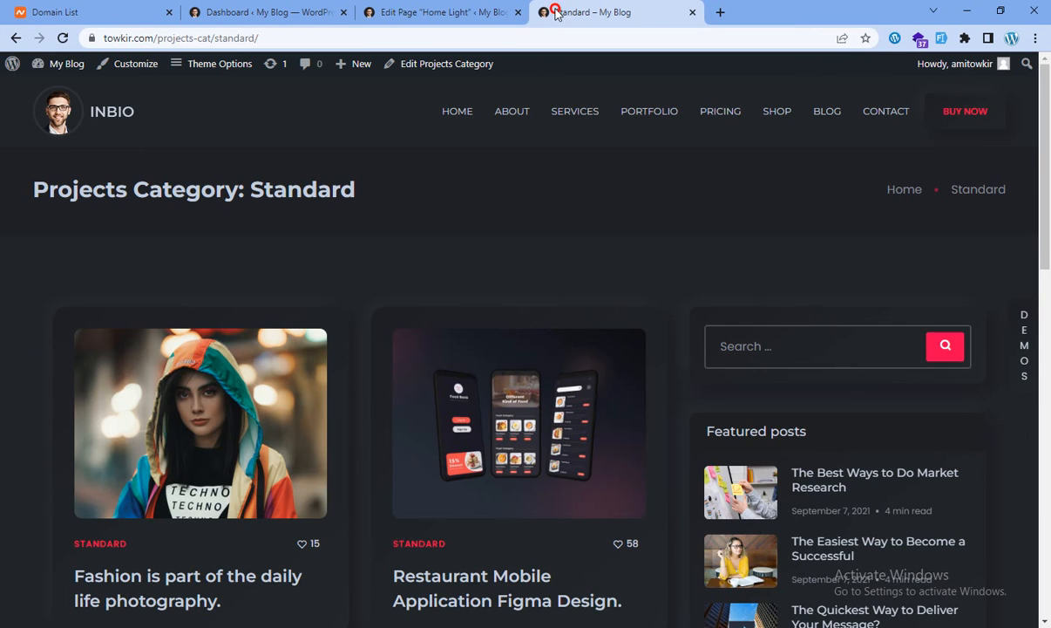
left_click(15, 39)
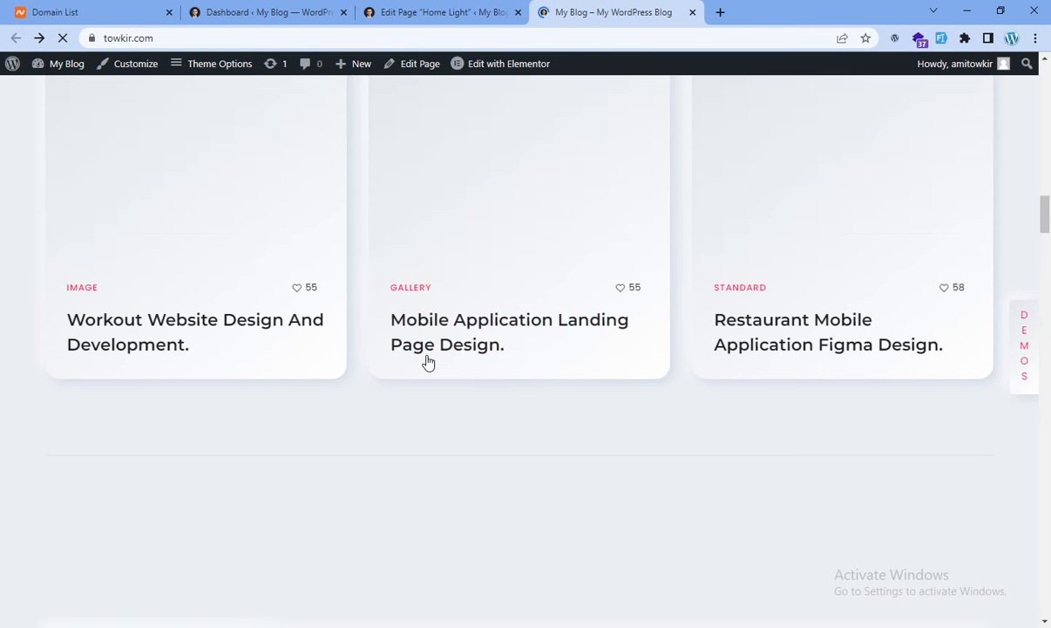
left_click(407, 290)
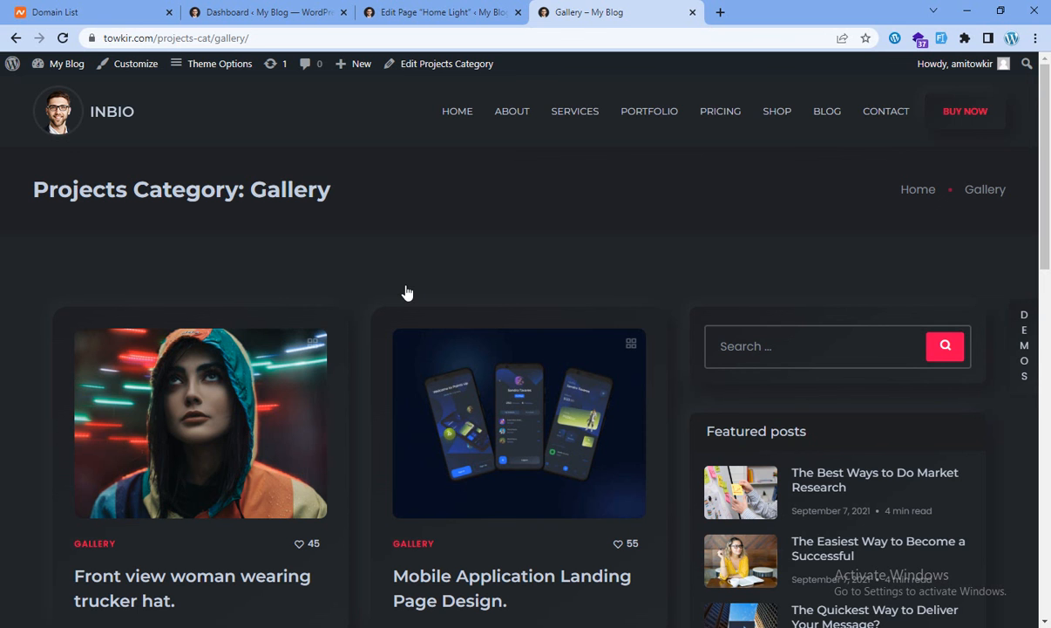
- Set Switch to Dark Mode to No in the theme options' general settings and save the changes
left_click(200, 70)
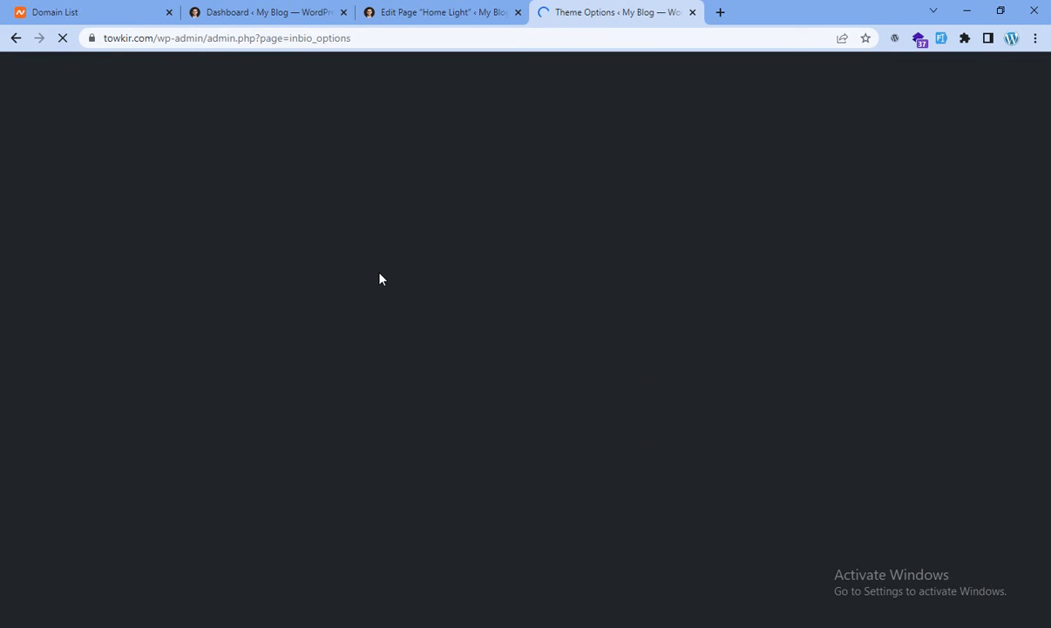
scroll(416, 348, "down", 2)
scroll(413, 363, "down", 3)
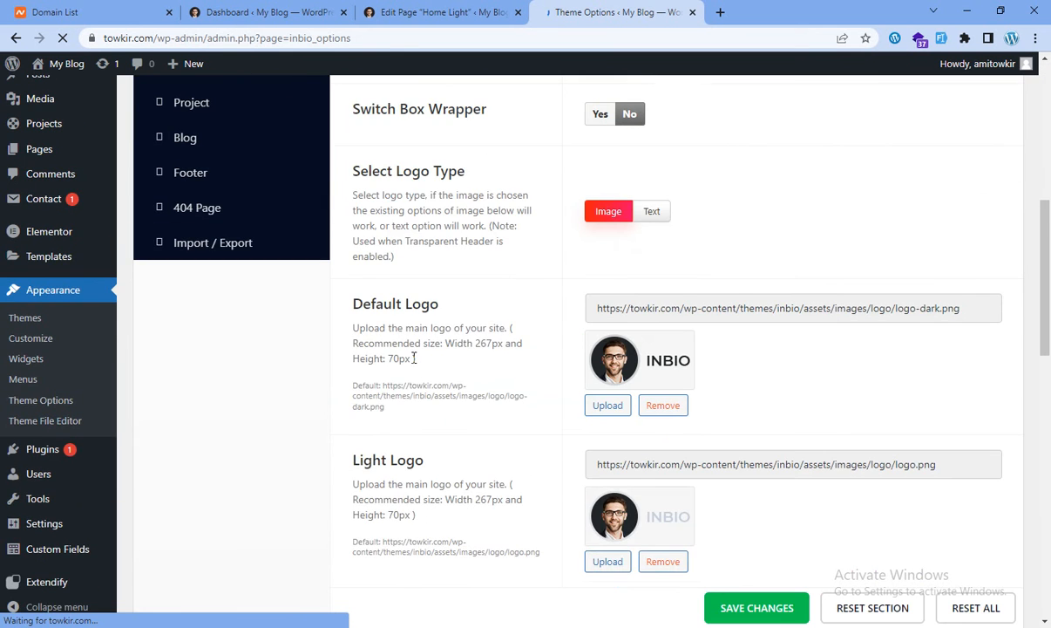
scroll(414, 358, "up", 1)
scroll(409, 174, "up", 1)
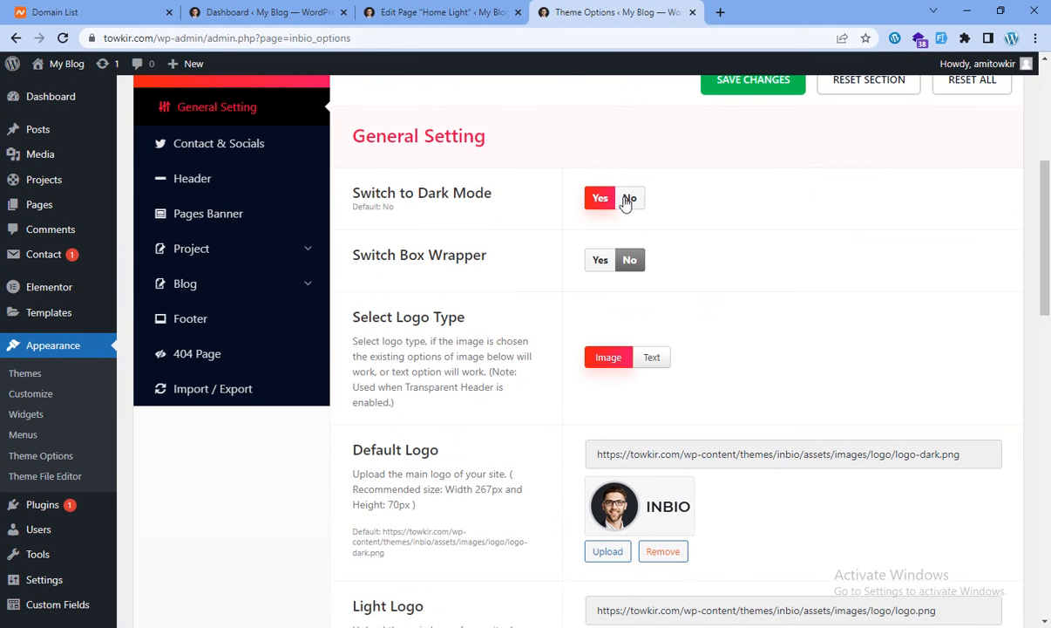
left_click(628, 199)
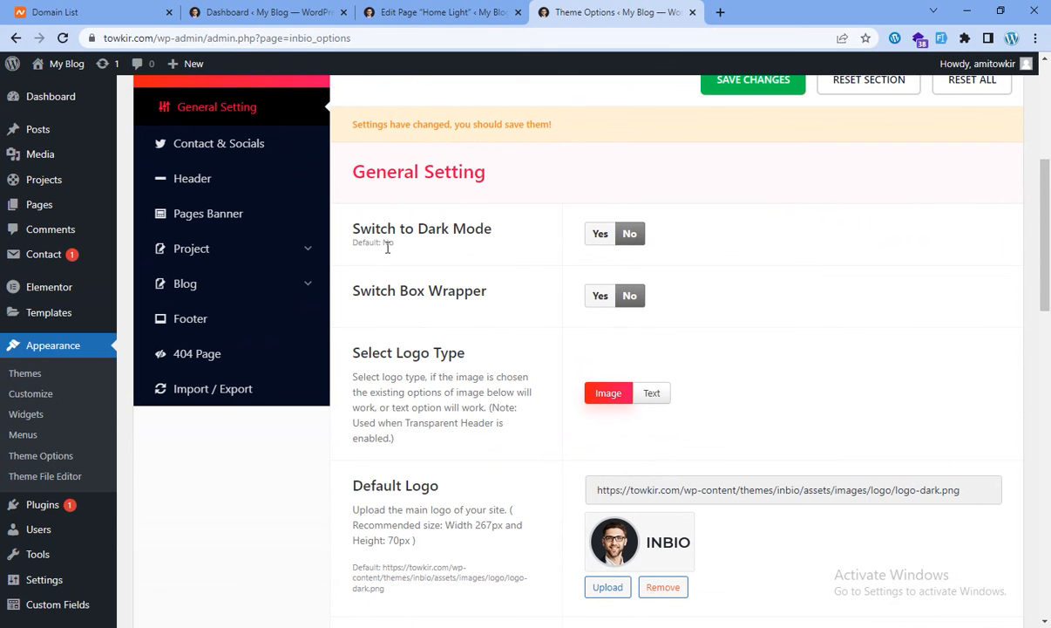
scroll(600, 427, "down", 8)
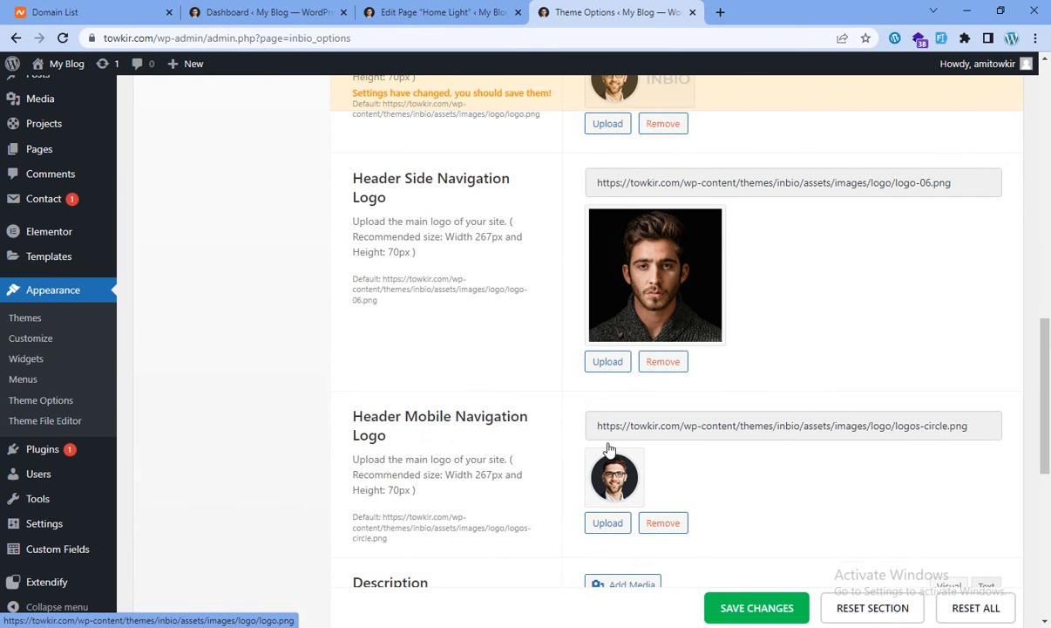
left_click(723, 609)
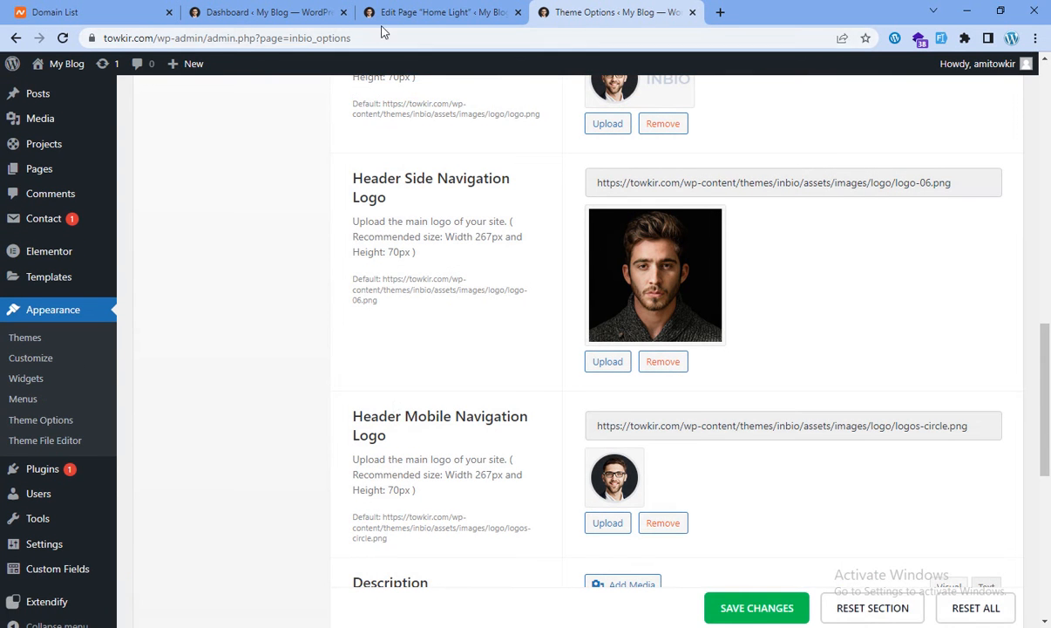
- Open the site's homepage in a new browser tab and view its portfolio section
left_click(414, 10)
left_click(561, 11)
mouse_move(61, 64)
middle_click(55, 90)
left_click(723, 12)
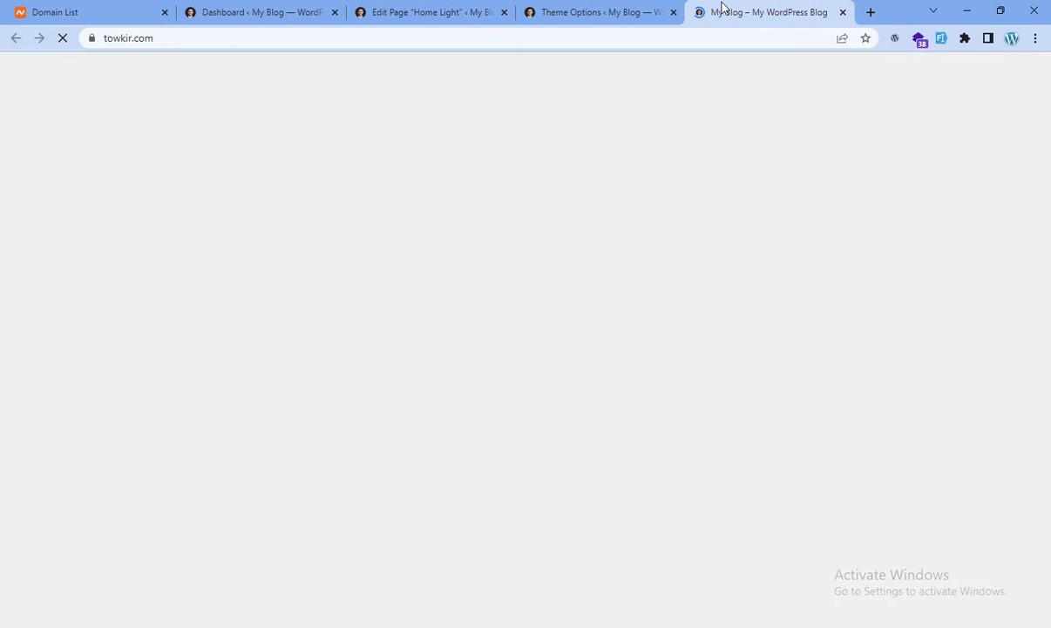
scroll(422, 479, "down", 15)
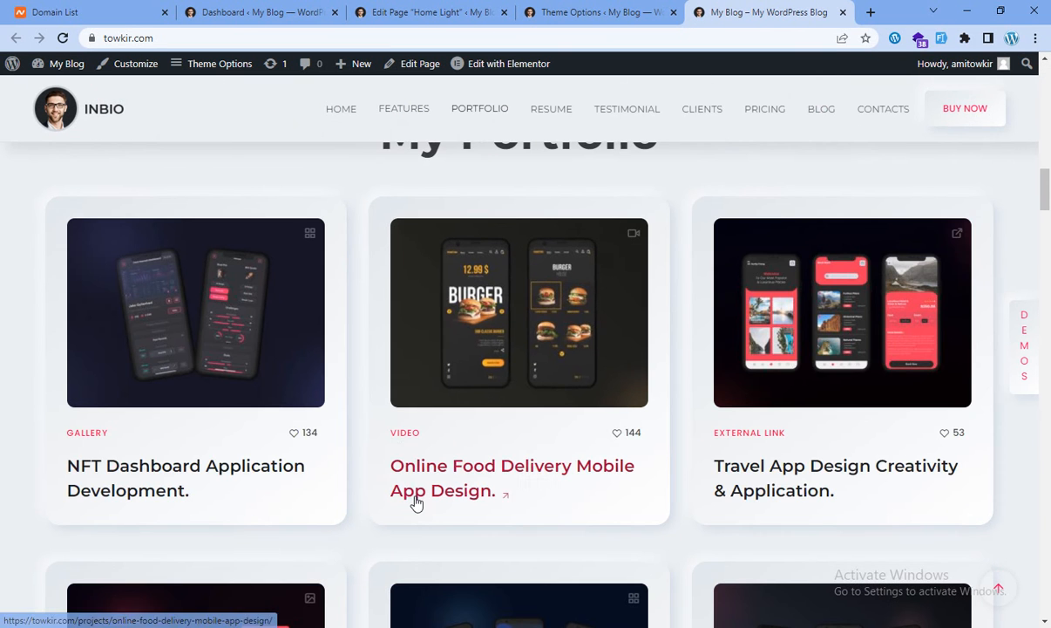
- Open the Video project category from the portfolio and check the colours along the whole page
left_click(403, 432)
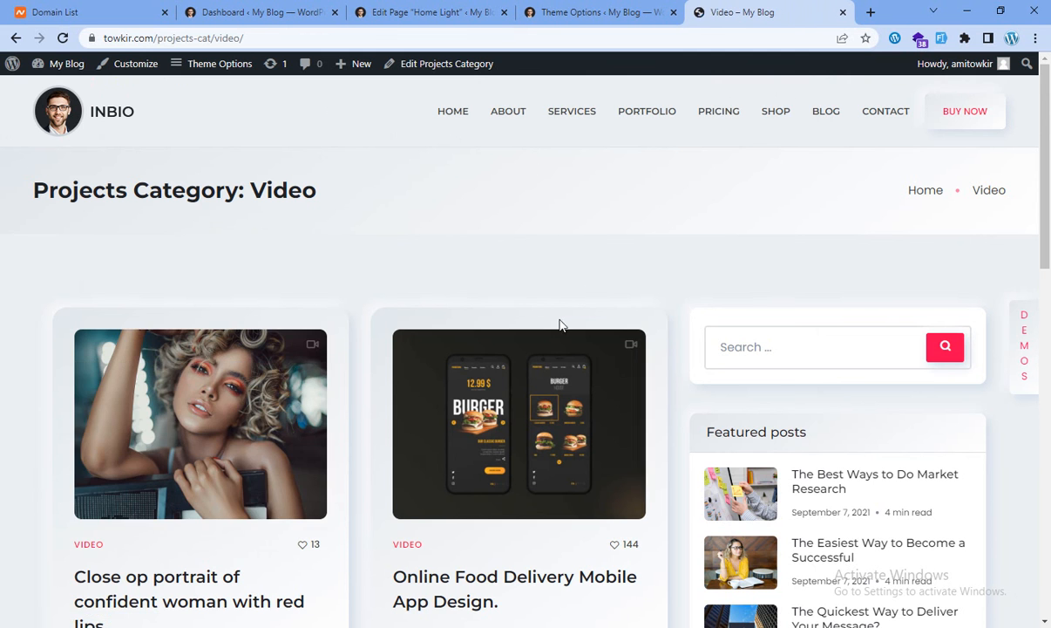
scroll(575, 375, "down", 7)
scroll(544, 463, "down", 3)
scroll(544, 463, "up", 15)
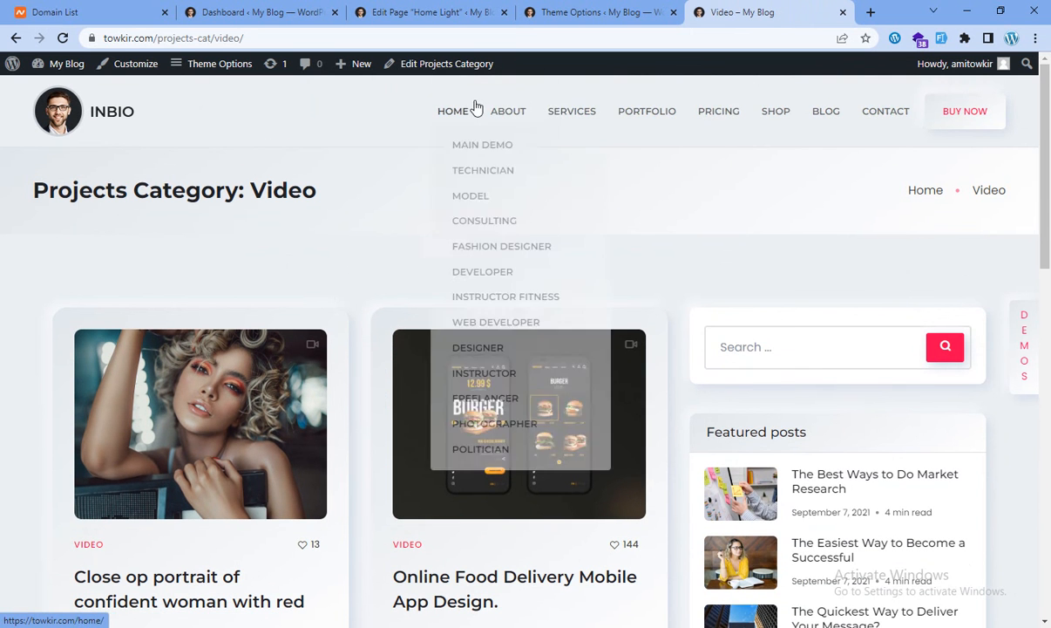
- Return to the homepage, open the Development category from its blog section and check that page's colours down to the footer
left_click(96, 115)
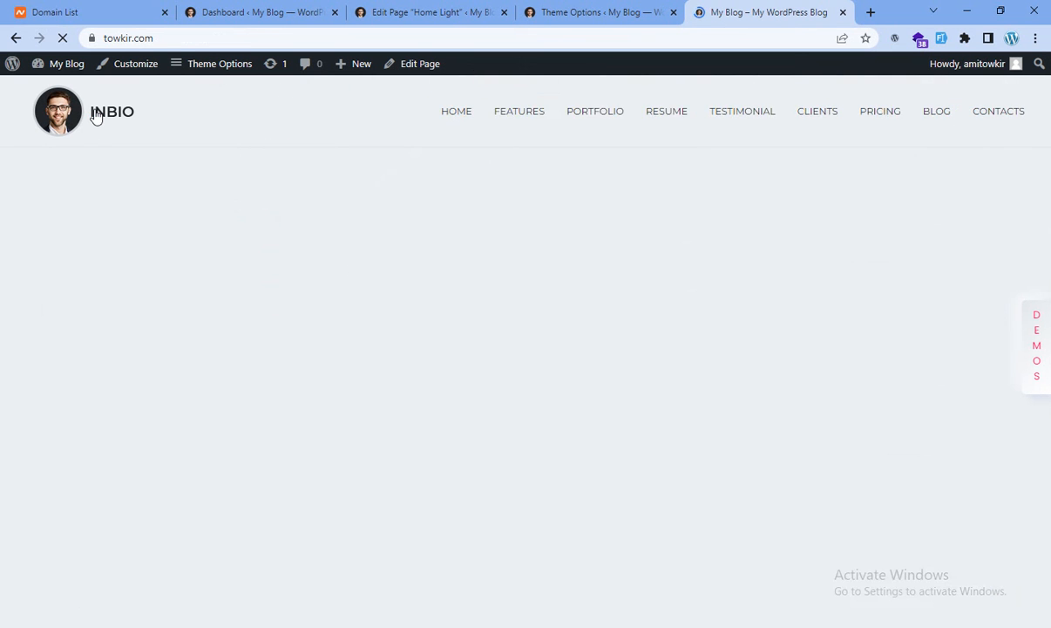
scroll(494, 325, "down", 1)
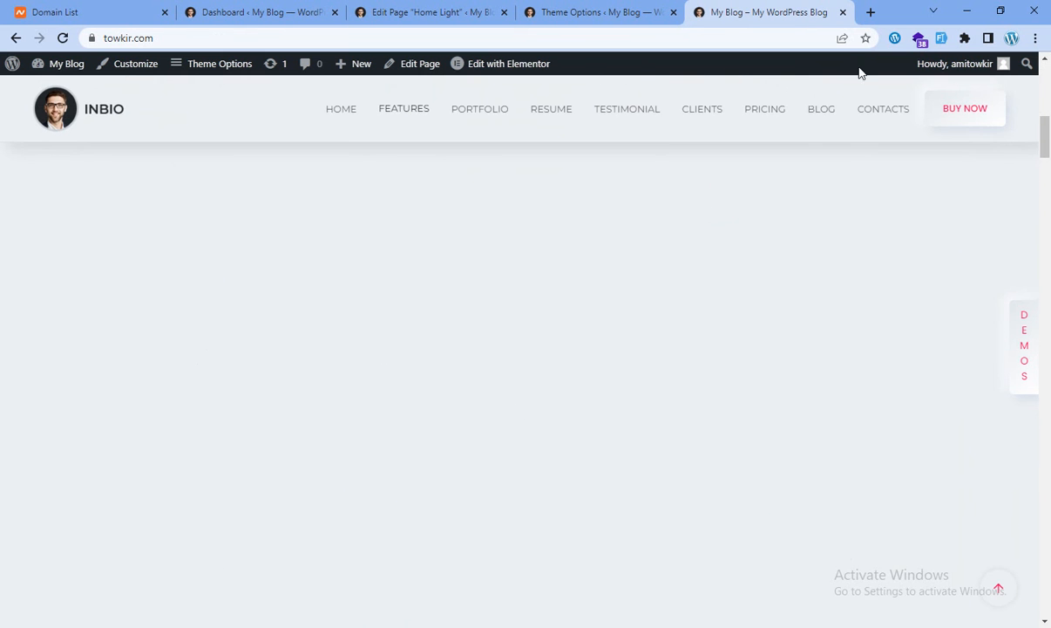
left_click(820, 110)
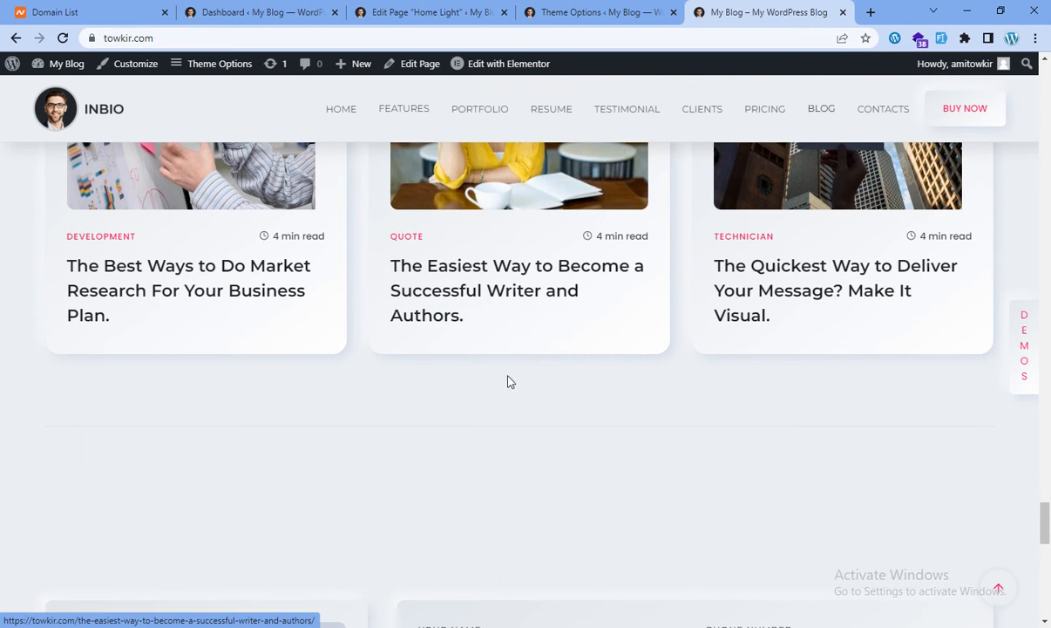
left_click(105, 240)
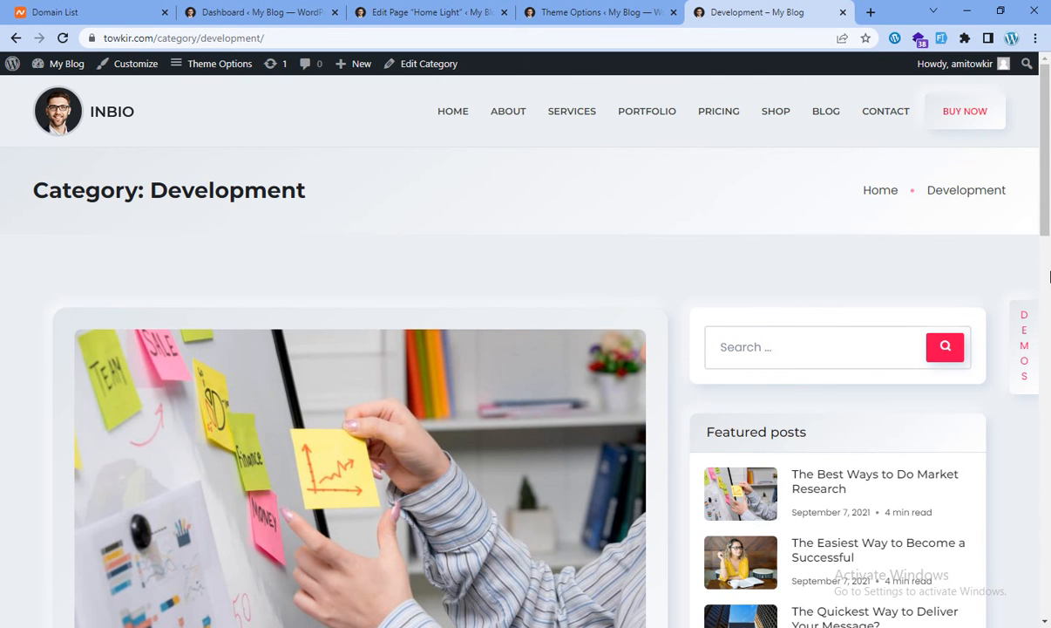
scroll(436, 305, "down", 12)
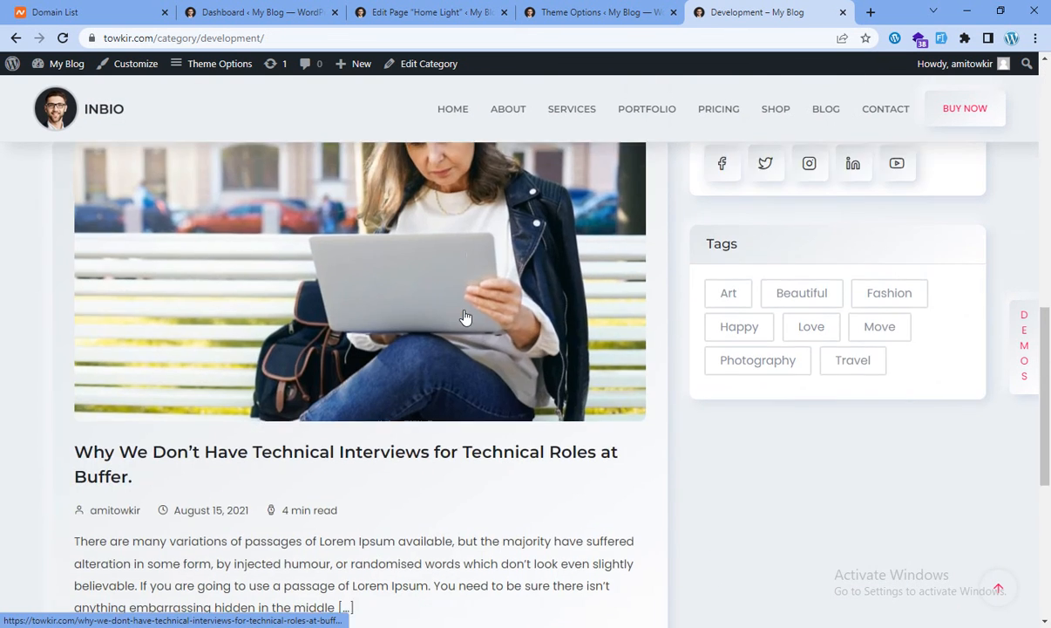
scroll(442, 329, "down", 2)
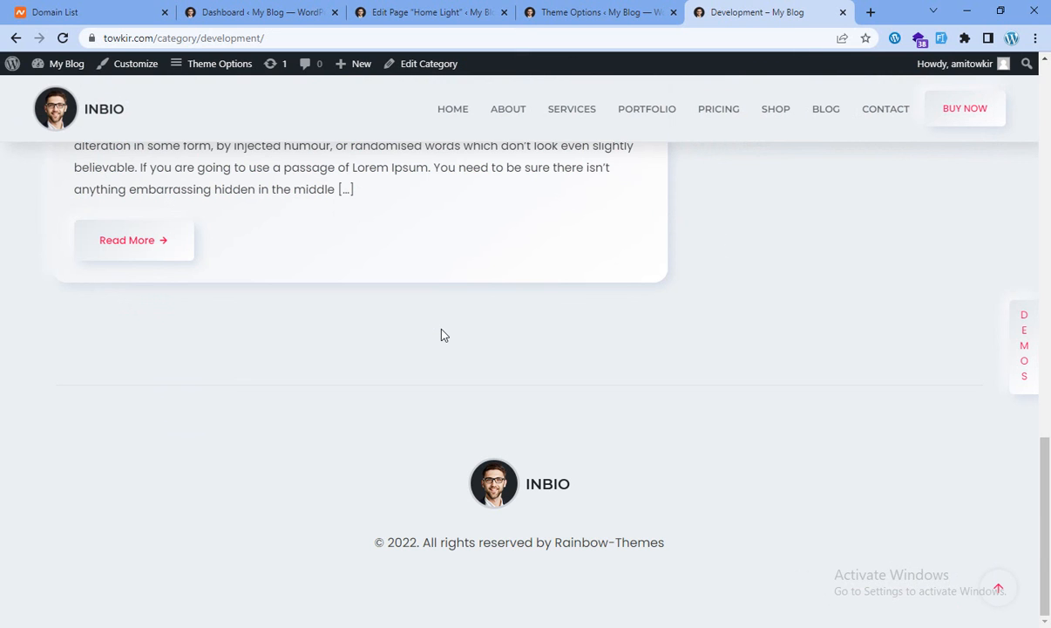